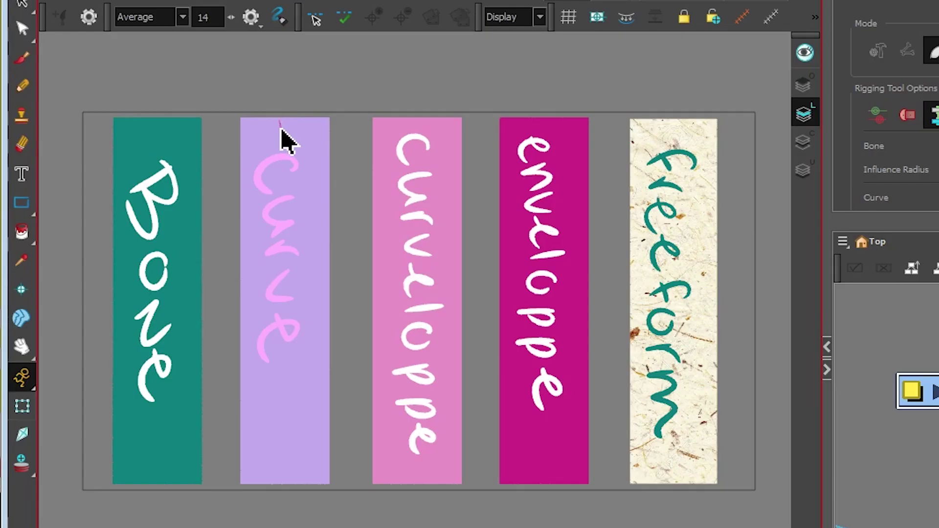
# Step: Draw a curve deformer down the centre of the Curve strip and test it by shifting its end point
pyautogui.moveTo(236, 111); pyautogui.dragTo(236, 155)
pyautogui.moveTo(278, 202); pyautogui.dragTo(279, 208)
pyautogui.moveTo(280, 487); pyautogui.dragTo(280, 344)
pyautogui.click(21, 406)
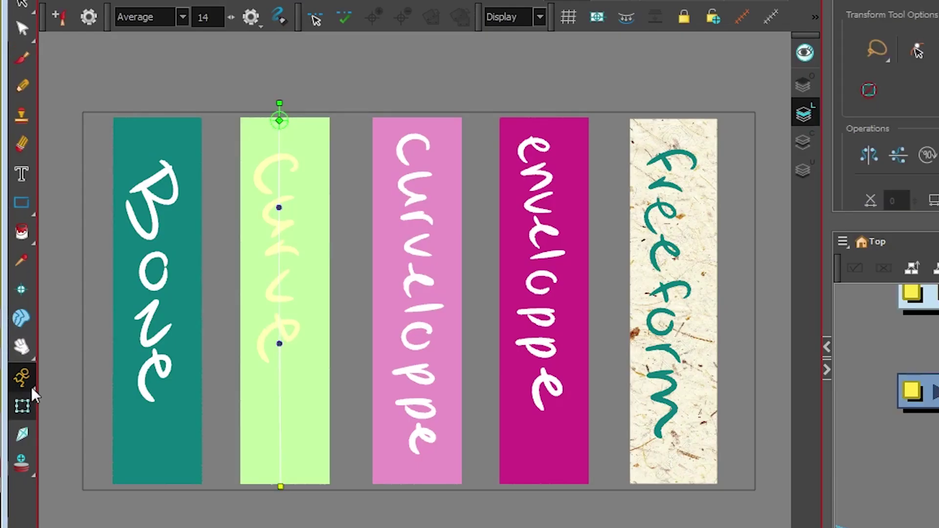
pyautogui.moveTo(286, 486)
pyautogui.mouseDown()
pyautogui.moveTo(204, 483)
pyautogui.moveTo(161, 379)
pyautogui.moveTo(312, 404)
pyautogui.moveTo(288, 475)
pyautogui.mouseUp()
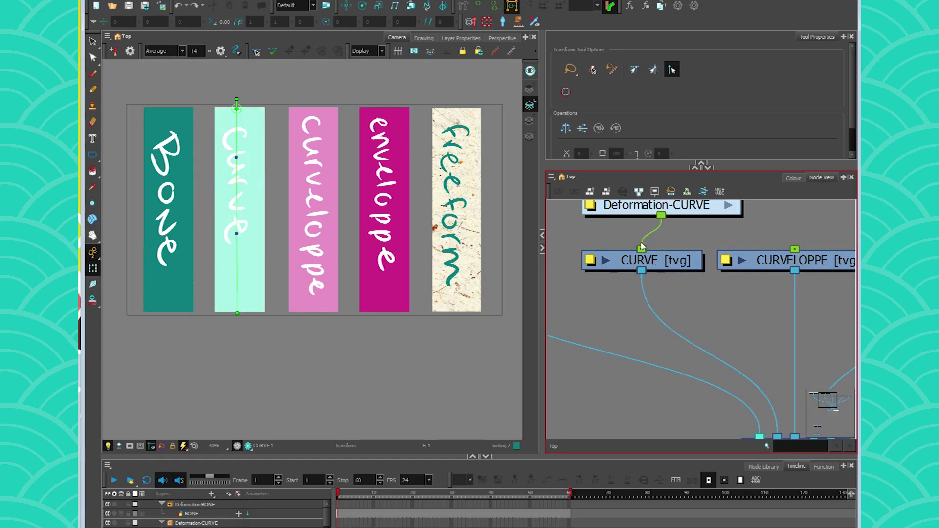
# Step: Delete the Deformation-CURVE group and set up the Rigging tool in curve mode on the CURVE drawing
pyautogui.click(680, 213)
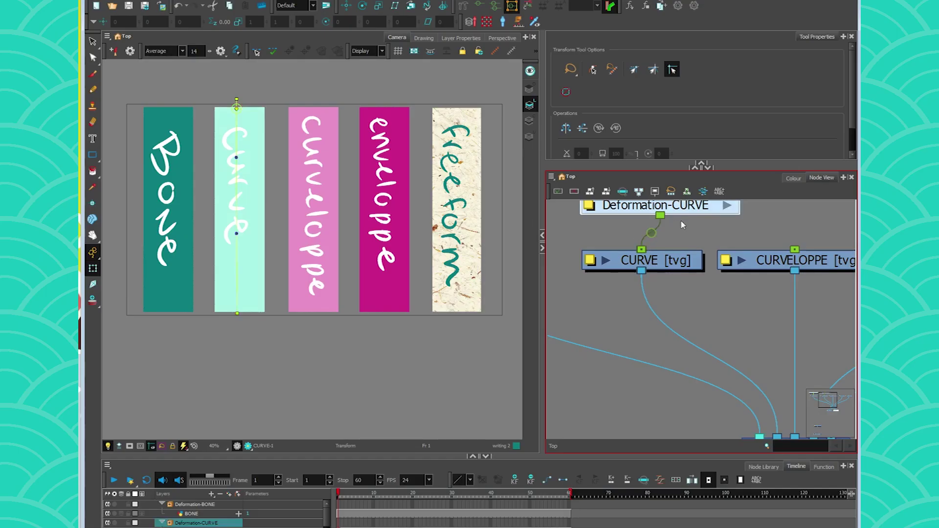
pyautogui.press('Delete')
pyautogui.click(680, 261)
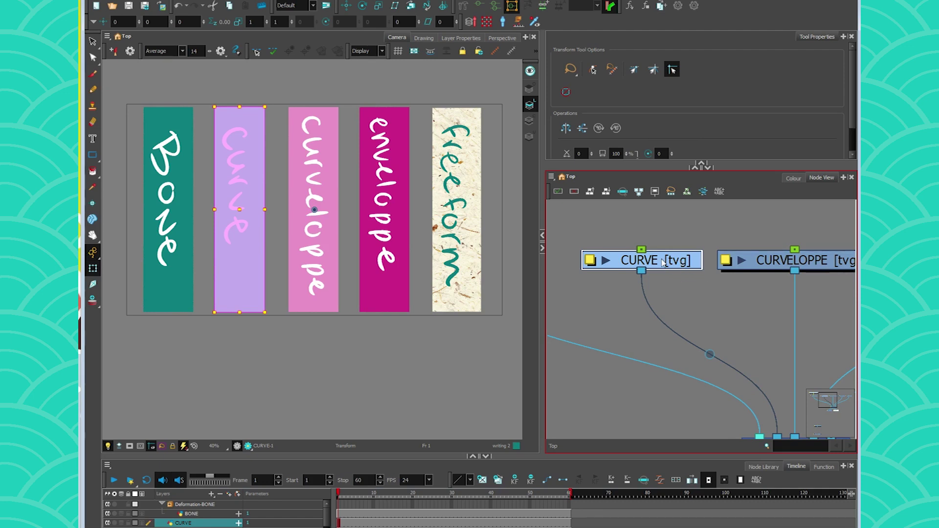
pyautogui.click(464, 7)
pyautogui.click(601, 72)
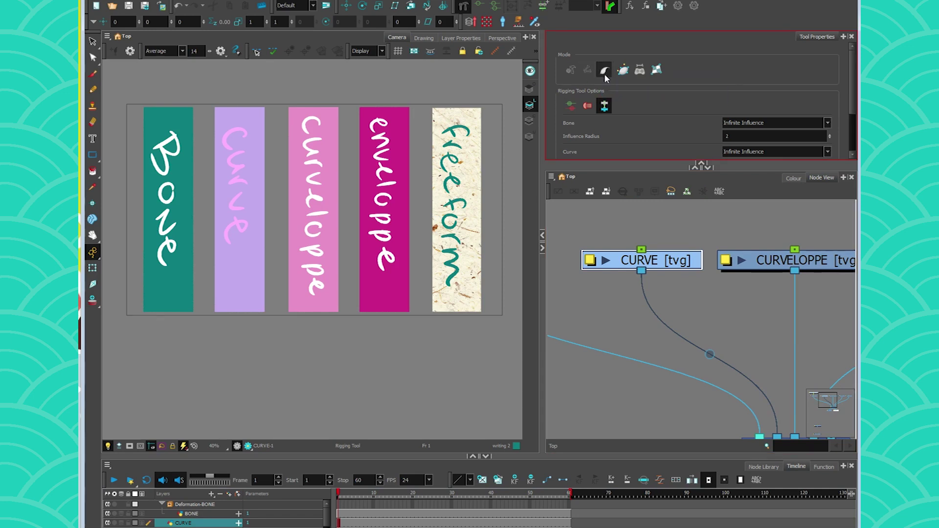
# Step: Paint two horizontal guide lines across the Curve strip, about one third and two thirds of the way down
pyautogui.scroll(2, 204, 169)
pyautogui.hotkey('alt', 'b')
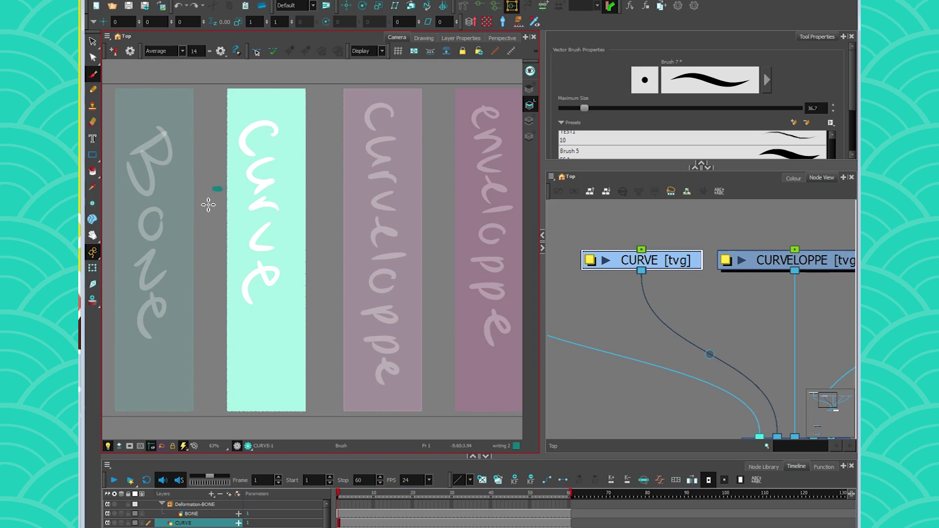
pyautogui.moveTo(219, 300); pyautogui.dragTo(214, 300)
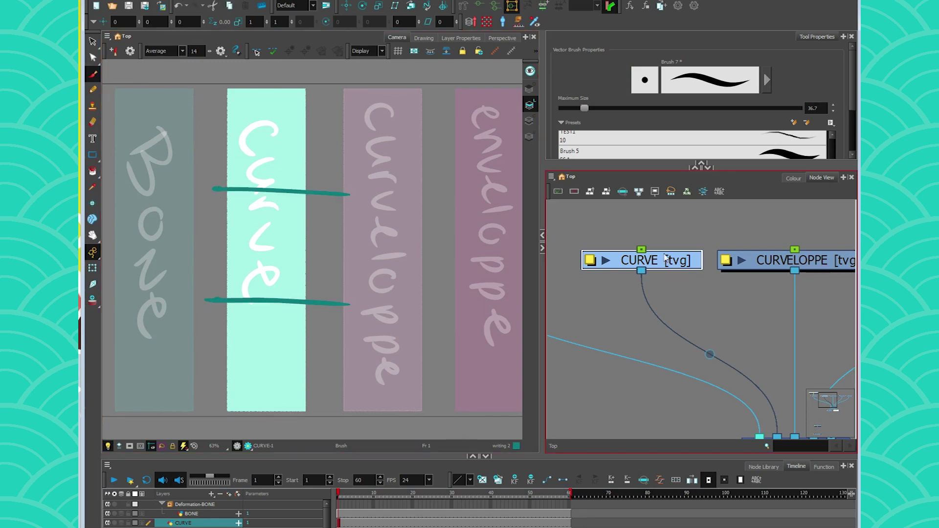
# Step: Draw a curve deformer down the centre of the Curve strip, placing its two Bezier handles on the painted guide lines
pyautogui.click(463, 6)
pyautogui.moveTo(262, 89); pyautogui.dragTo(268, 191)
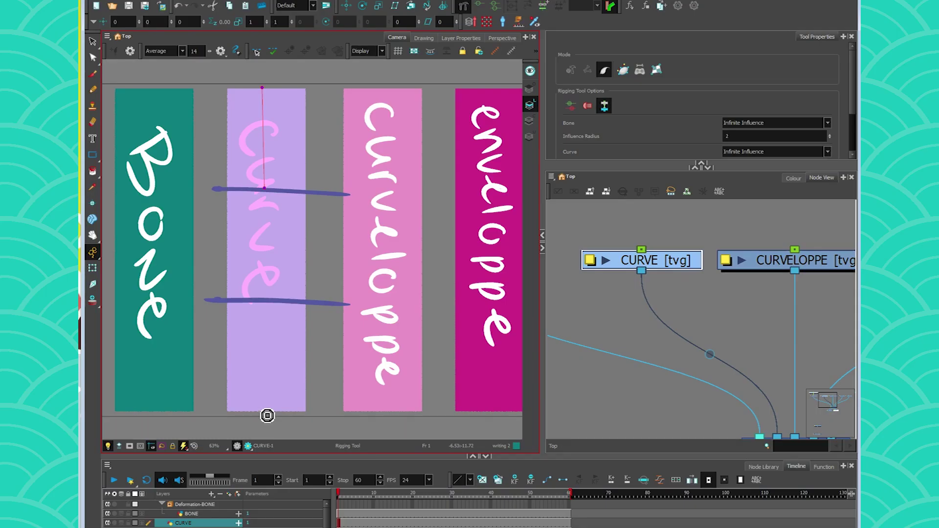
pyautogui.click(263, 413)
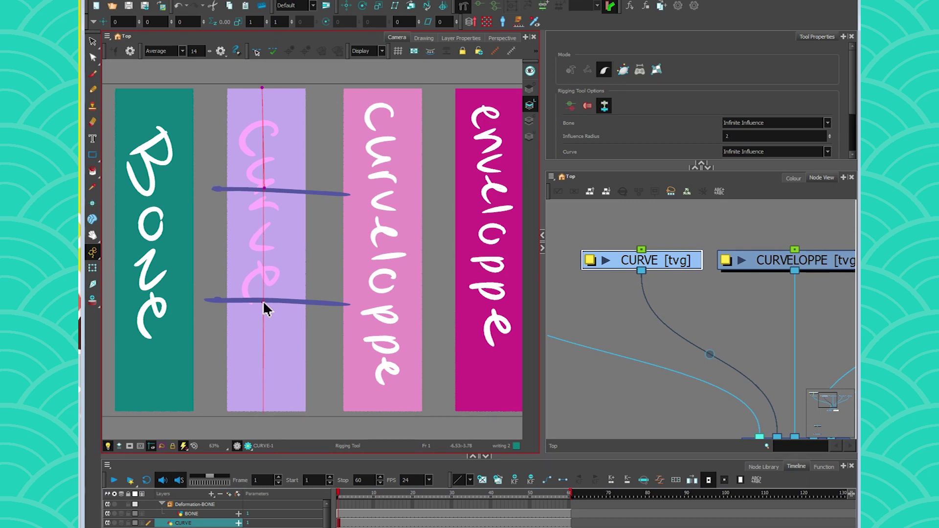
pyautogui.moveTo(263, 304); pyautogui.dragTo(263, 301)
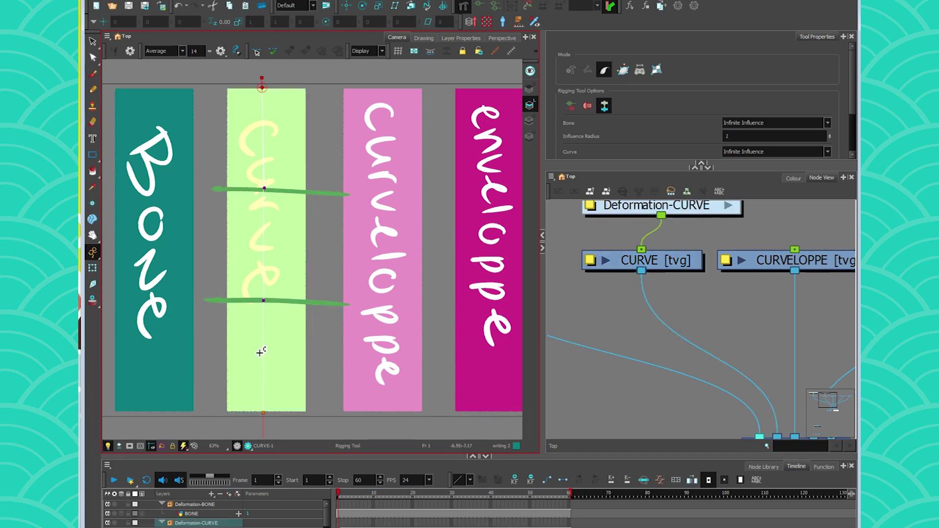
# Step: Bend the Curve strip with the Transform tool, pulling the upper handle toward the Curveloppe strip and the lower handle toward the Bone strip
pyautogui.click(93, 269)
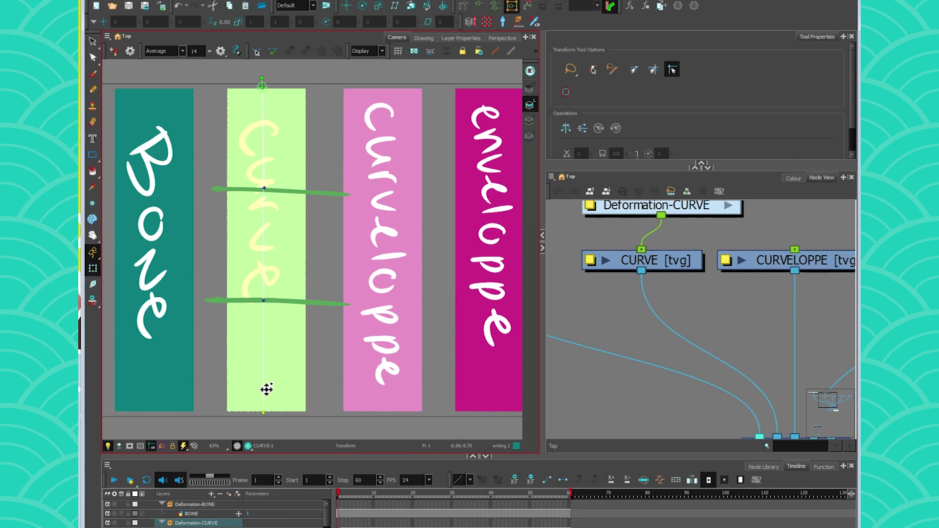
pyautogui.moveTo(264, 188); pyautogui.dragTo(313, 191)
pyautogui.moveTo(265, 307); pyautogui.dragTo(198, 308)
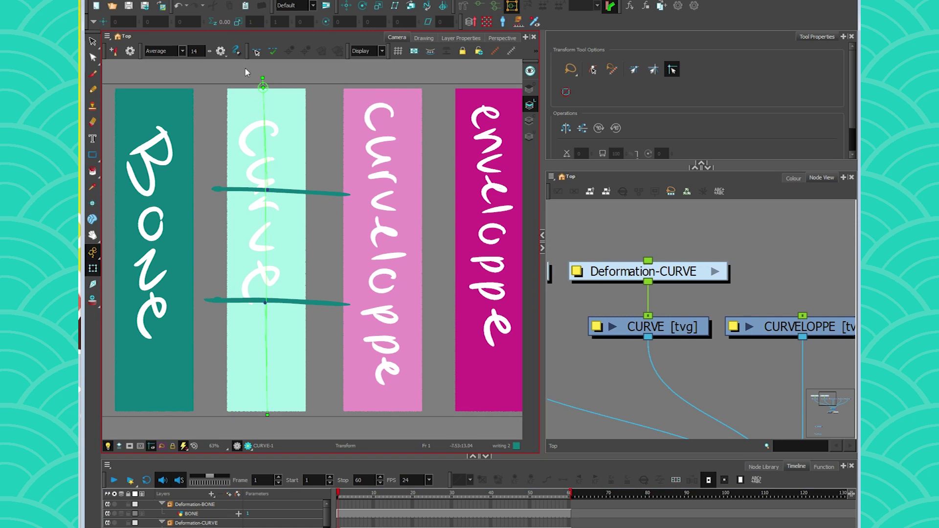
# Step: Bend the Curve strip into an arc above the other strips by repositioning its end point and handles, and rotate its base point
pyautogui.moveTo(261, 79); pyautogui.dragTo(291, 204)
pyautogui.moveTo(265, 147); pyautogui.dragTo(308, 390)
pyautogui.scroll(-1, 309, 383)
pyautogui.moveTo(304, 117); pyautogui.dragTo(206, 189)
pyautogui.moveTo(207, 279); pyautogui.dragTo(306, 177)
pyautogui.moveTo(304, 295); pyautogui.dragTo(359, 303)
pyautogui.moveTo(205, 189); pyautogui.dragTo(234, 213)
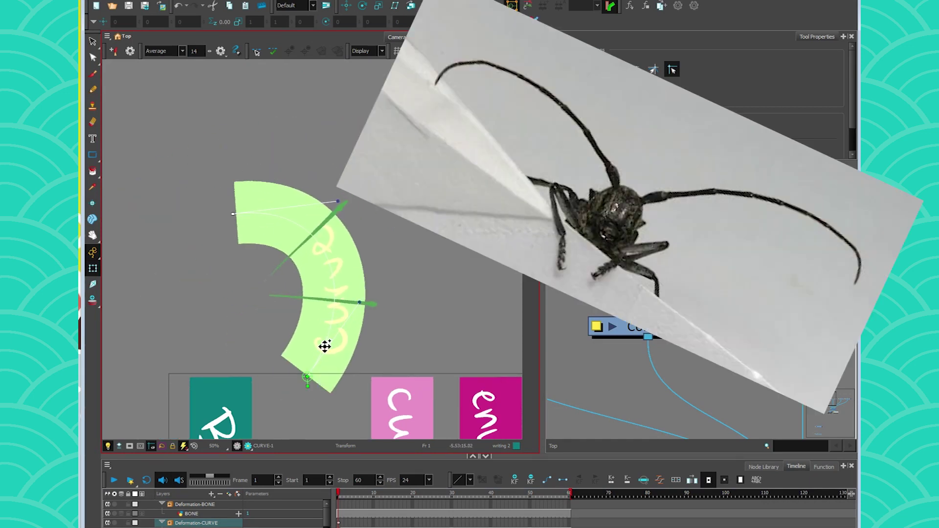
pyautogui.moveTo(307, 386)
pyautogui.mouseDown()
pyautogui.moveTo(289, 386)
pyautogui.moveTo(304, 384)
pyautogui.moveTo(301, 396)
pyautogui.mouseUp()
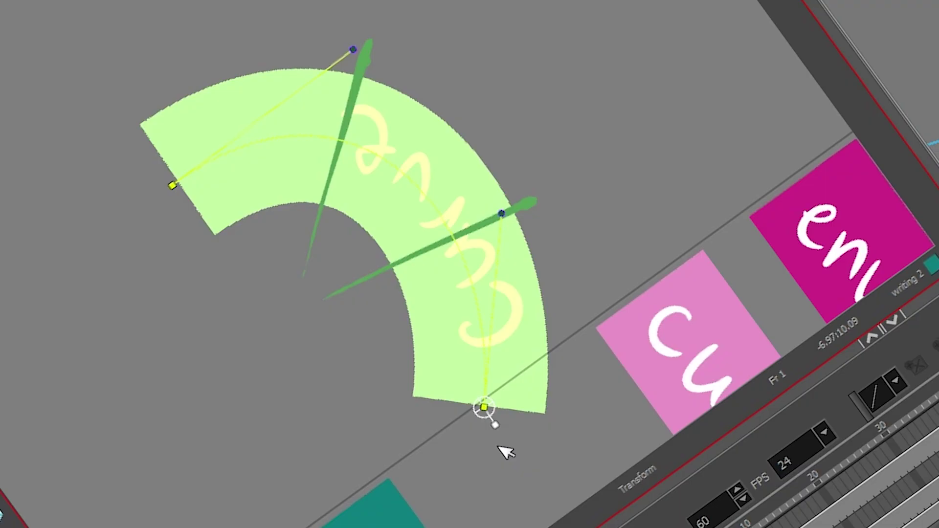
pyautogui.moveTo(231, 323); pyautogui.dragTo(232, 205)
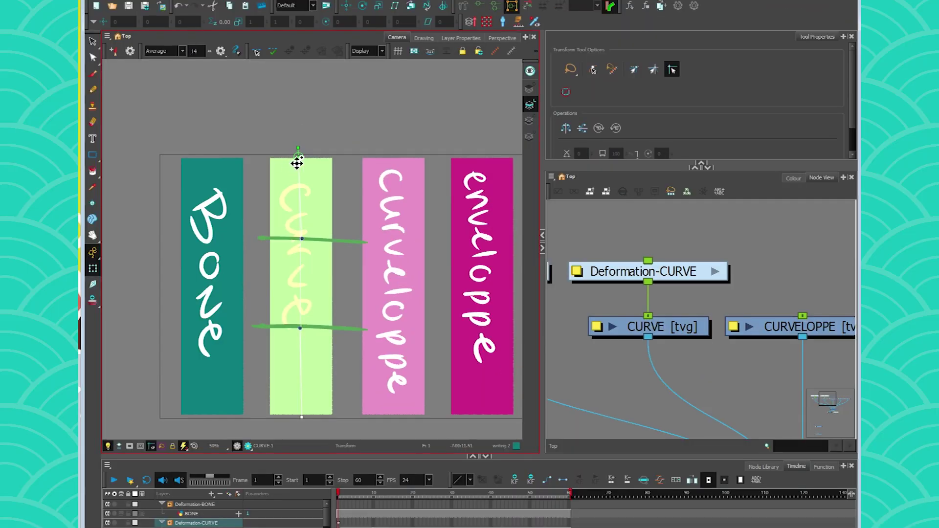
# Step: Move the Curve deformer's base point slightly upward
pyautogui.scroll(3, 300, 163)
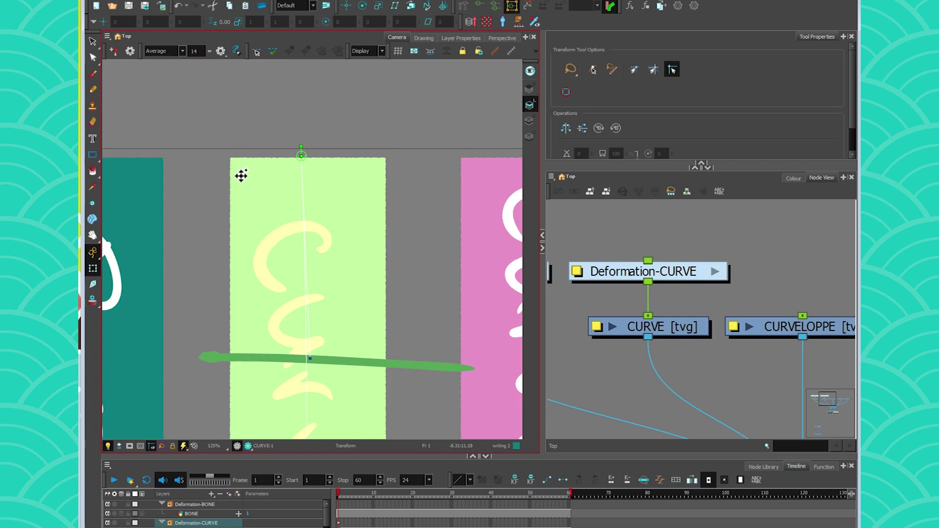
pyautogui.scroll(-3, 304, 154)
pyautogui.moveTo(304, 153)
pyautogui.mouseDown()
pyautogui.moveTo(233, 120)
pyautogui.moveTo(338, 94)
pyautogui.moveTo(280, 161)
pyautogui.moveTo(303, 152)
pyautogui.mouseUp()
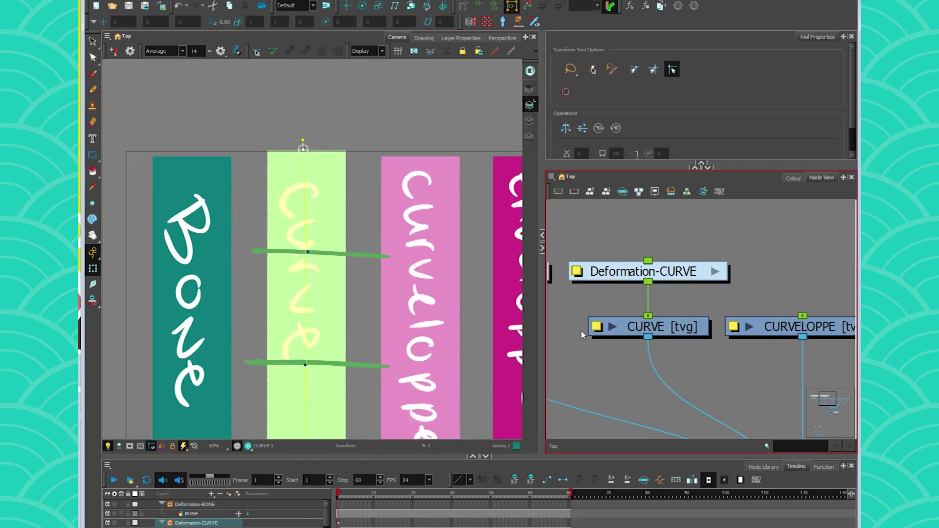
# Step: Display the BONE drawing's deformer controls and move the root points of the Bone and Curve strips upward
pyautogui.moveTo(554, 328); pyautogui.dragTo(649, 337)
pyautogui.click(601, 332)
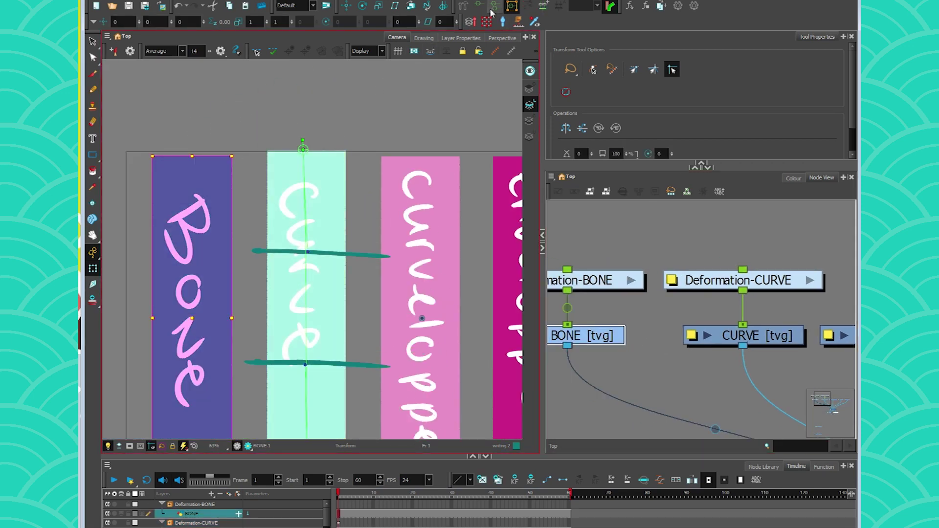
pyautogui.click(192, 164)
pyautogui.moveTo(193, 163)
pyautogui.mouseDown()
pyautogui.moveTo(183, 100)
pyautogui.moveTo(193, 119)
pyautogui.mouseUp()
pyautogui.moveTo(304, 153)
pyautogui.mouseDown()
pyautogui.moveTo(319, 101)
pyautogui.moveTo(301, 127)
pyautogui.mouseUp()
pyautogui.scroll(-2, 301, 127)
pyautogui.scroll(1, 237, 175)
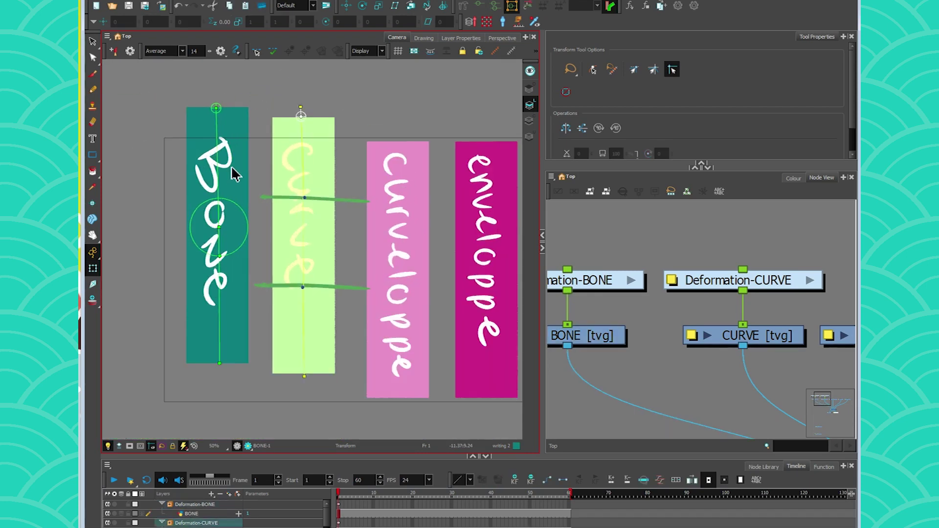
# Step: Undo the upward moves of the Bone and Curve strips and clear the selection
pyautogui.hotkey('ctrl', 'z')
pyautogui.hotkey('ctrl', 'z')
pyautogui.click(257, 124)
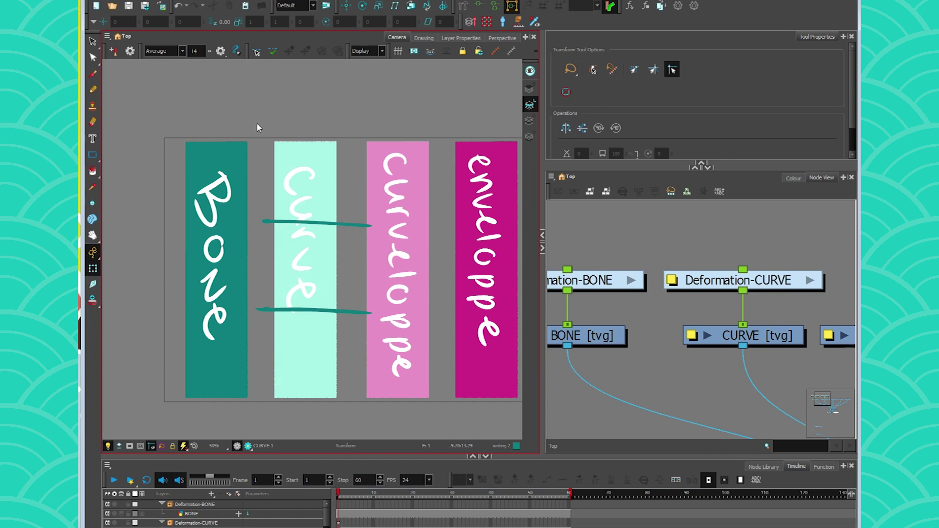
# Step: Display the CURVE drawing's deformer controls
pyautogui.click(724, 336)
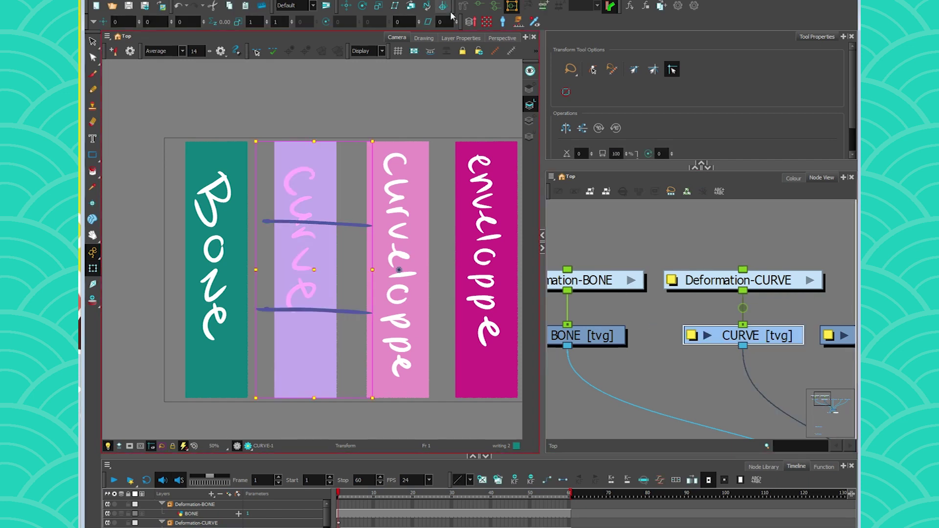
pyautogui.click(480, 7)
# Step: Shift the Curve deformer's end point and base point sideways toward the Bone strip, and undo these moves
pyautogui.moveTo(310, 401)
pyautogui.mouseDown()
pyautogui.moveTo(132, 318)
pyautogui.moveTo(313, 376)
pyautogui.moveTo(146, 299)
pyautogui.moveTo(164, 397)
pyautogui.mouseUp()
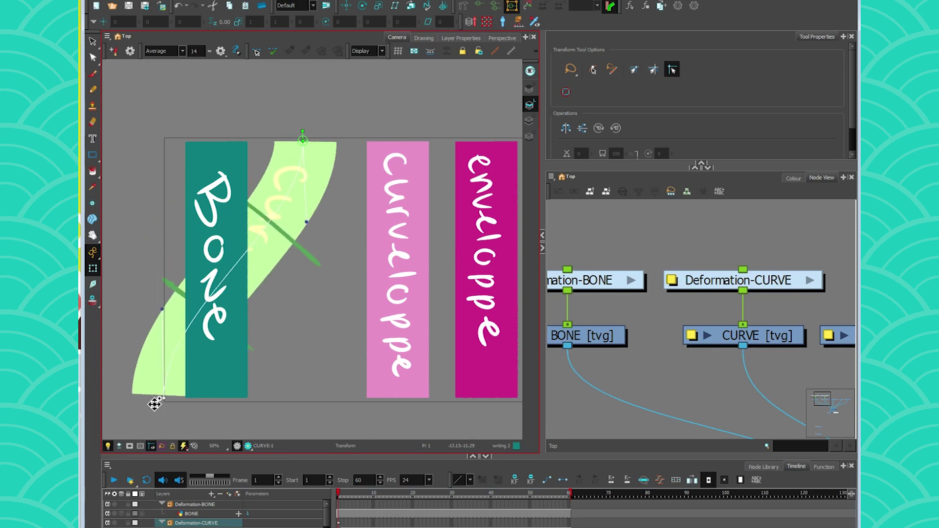
pyautogui.moveTo(306, 145)
pyautogui.mouseDown()
pyautogui.moveTo(225, 132)
pyautogui.moveTo(181, 137)
pyautogui.moveTo(341, 137)
pyautogui.moveTo(242, 142)
pyautogui.mouseUp()
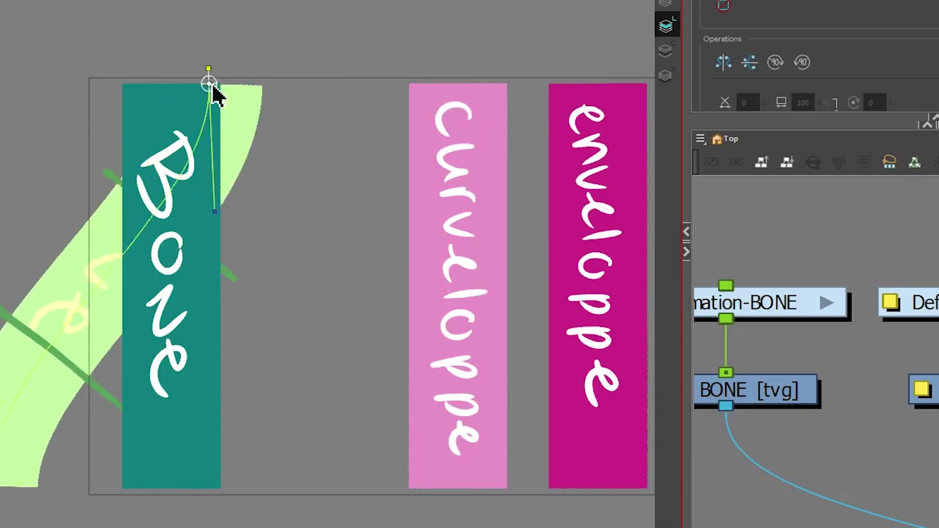
pyautogui.moveTo(212, 86); pyautogui.dragTo(308, 76)
pyautogui.hotkey('ctrl', 'z')
pyautogui.hotkey('ctrl', 'z')
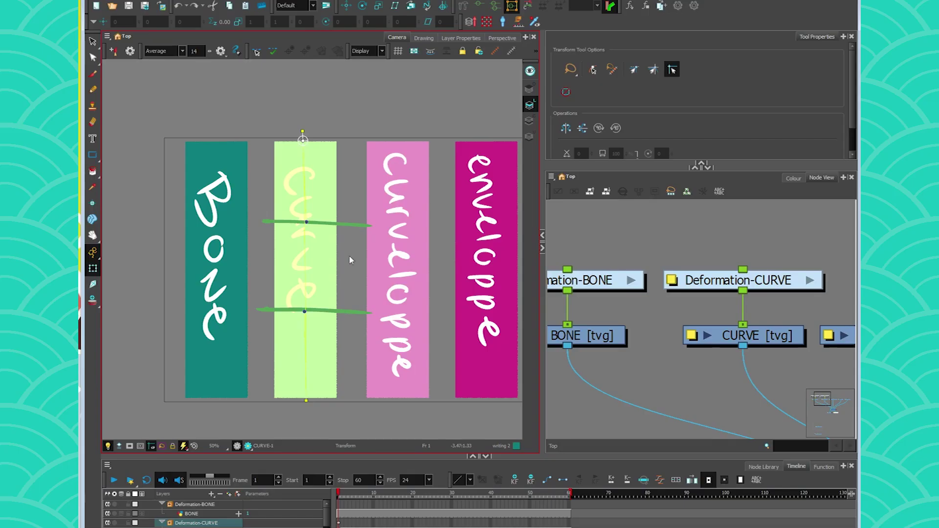
# Step: Draw an envelope-mode deformer down the centre of the CURVELOPPE strip, placing its handles at about one third and two thirds of its length
pyautogui.moveTo(370, 254); pyautogui.dragTo(353, 236)
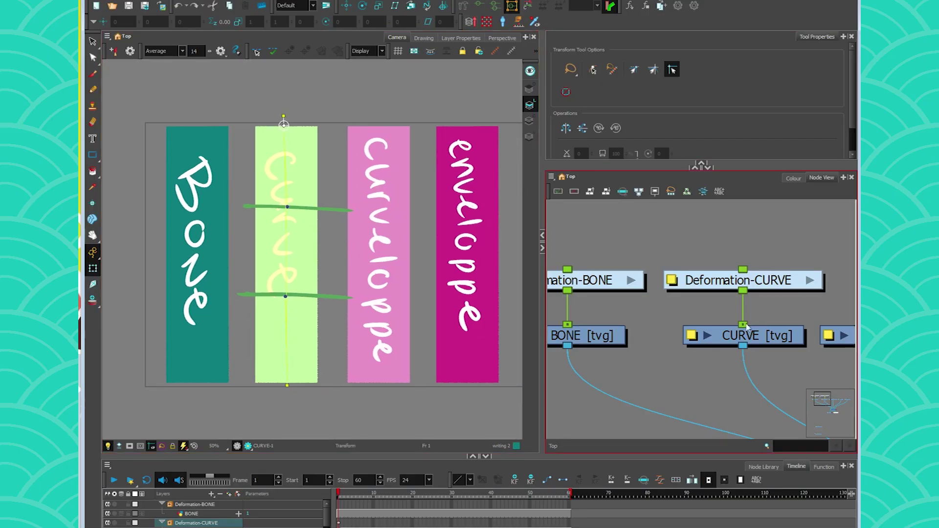
pyautogui.moveTo(852, 334); pyautogui.dragTo(683, 327)
pyautogui.click(685, 327)
pyautogui.click(443, 7)
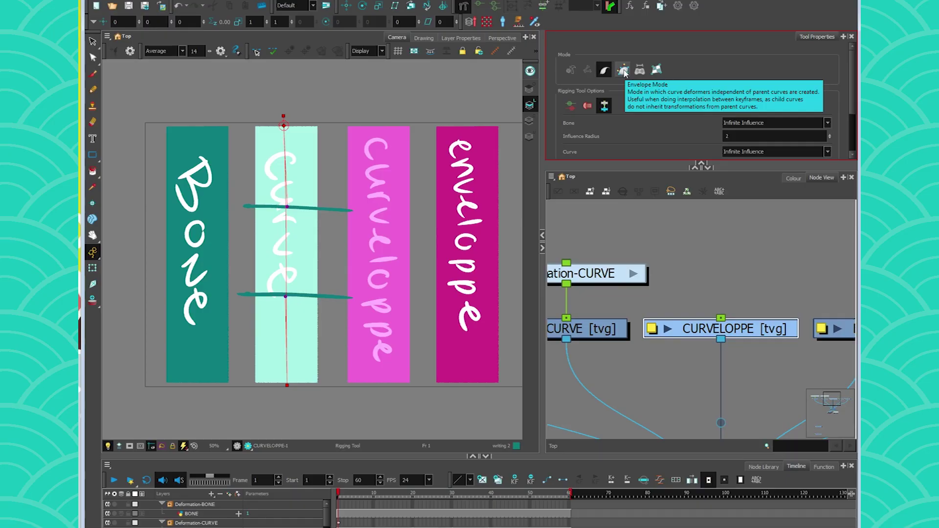
pyautogui.click(626, 71)
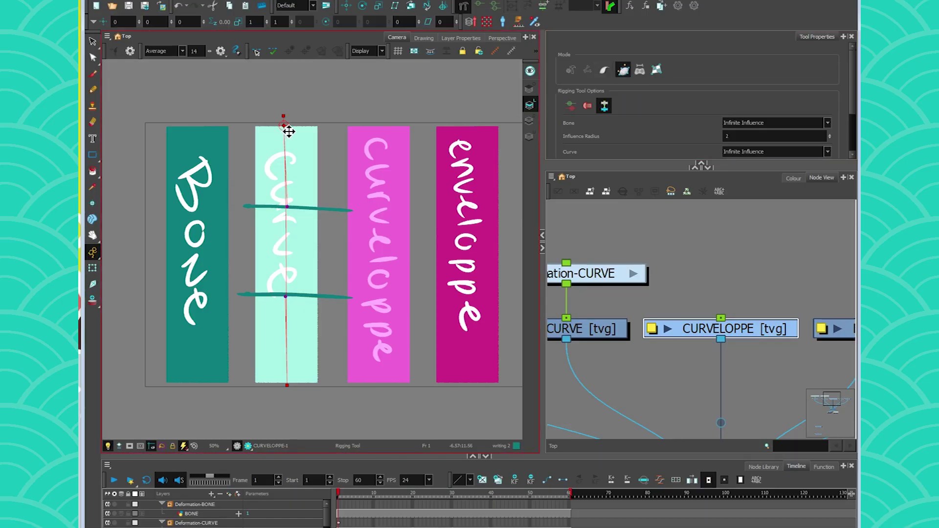
pyautogui.moveTo(377, 126); pyautogui.dragTo(380, 206)
pyautogui.moveTo(380, 385); pyautogui.dragTo(380, 275)
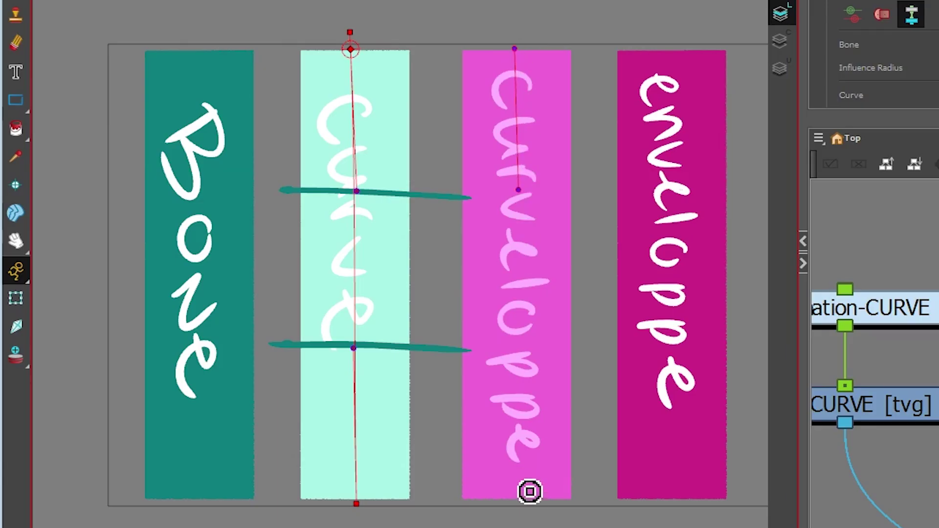
pyautogui.moveTo(518, 311); pyautogui.dragTo(518, 363)
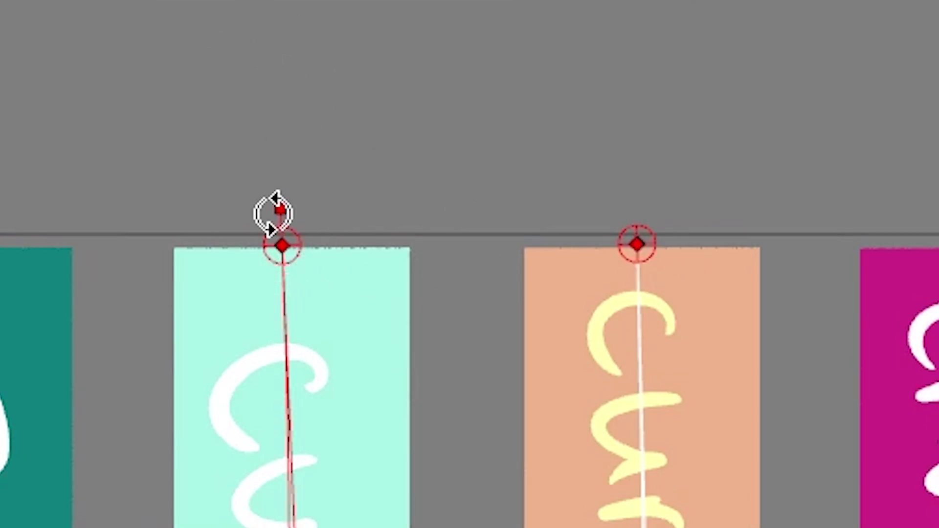
# Step: Try repositioning the base points of the Curve and Curveloppe deformers with the Transform tool, and undo the moves
pyautogui.moveTo(278, 209)
pyautogui.mouseDown()
pyautogui.moveTo(264, 218)
pyautogui.moveTo(280, 209)
pyautogui.mouseUp()
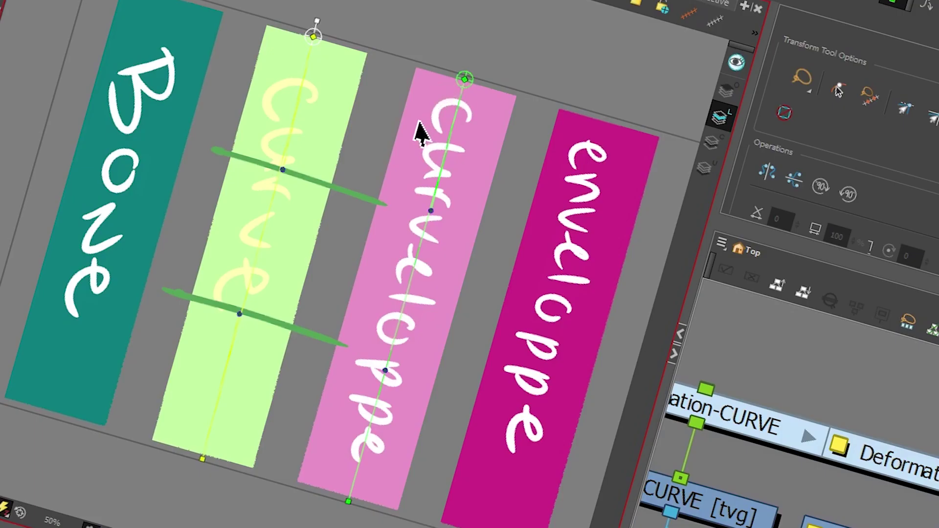
pyautogui.moveTo(464, 78); pyautogui.dragTo(518, 200)
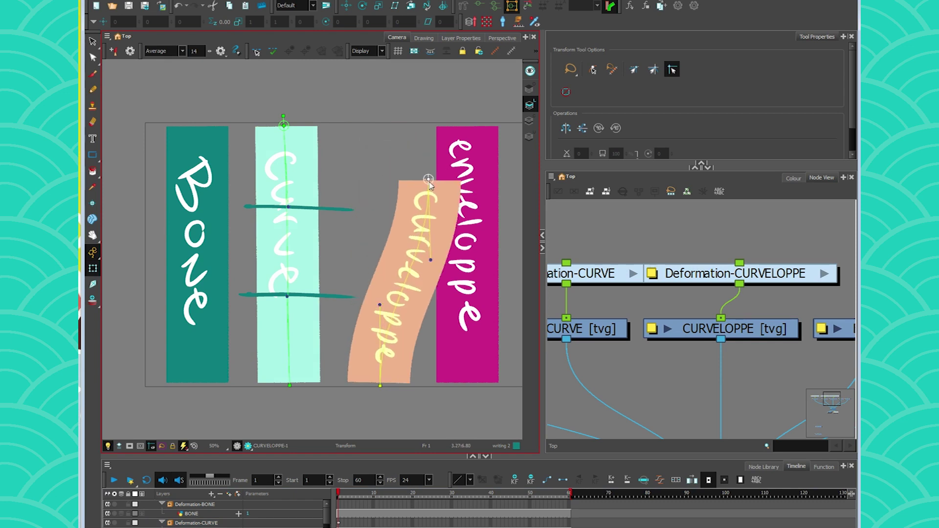
pyautogui.moveTo(430, 182); pyautogui.dragTo(385, 136)
pyautogui.moveTo(285, 128)
pyautogui.mouseDown()
pyautogui.moveTo(254, 168)
pyautogui.moveTo(290, 124)
pyautogui.mouseUp()
pyautogui.click(176, 7)
pyautogui.click(177, 6)
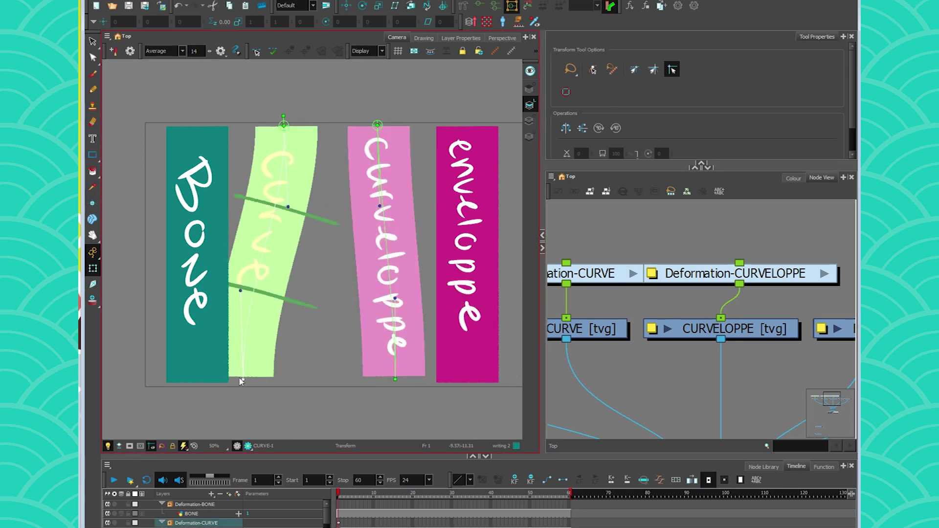
# Step: Swing the bottom end points of the Curve and Curveloppe strips toward the Bone strip, and nudge the Curveloppe base point upward
pyautogui.moveTo(241, 382); pyautogui.dragTo(254, 380)
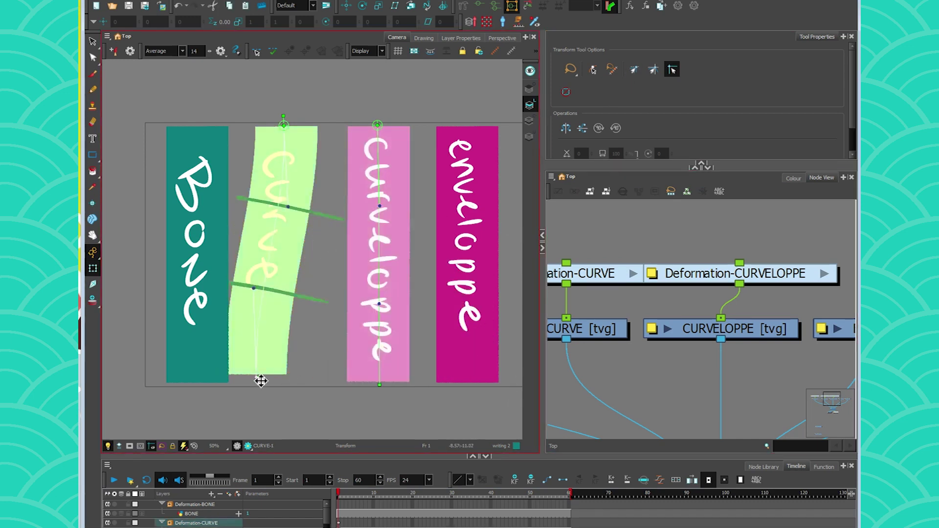
pyautogui.moveTo(260, 380); pyautogui.dragTo(266, 384)
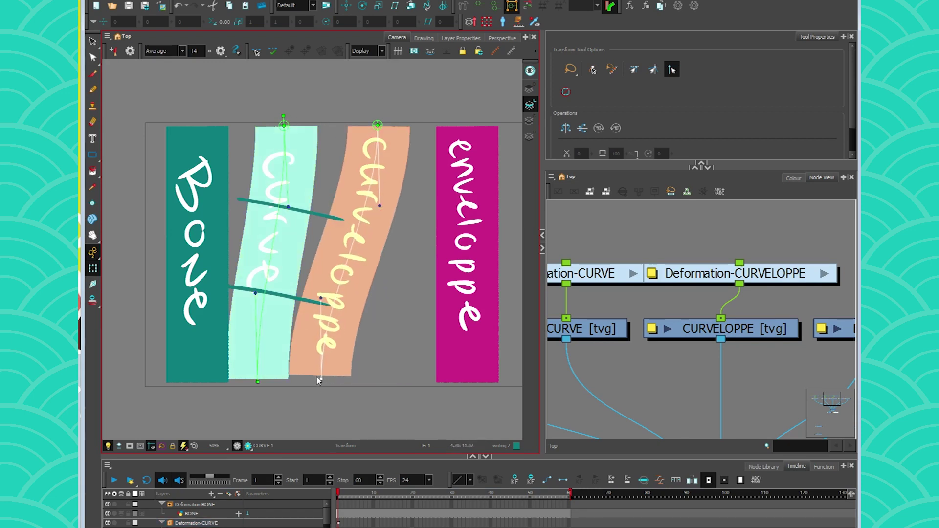
pyautogui.moveTo(314, 382); pyautogui.dragTo(321, 383)
pyautogui.moveTo(381, 128)
pyautogui.mouseDown()
pyautogui.moveTo(368, 120)
pyautogui.moveTo(380, 124)
pyautogui.mouseUp()
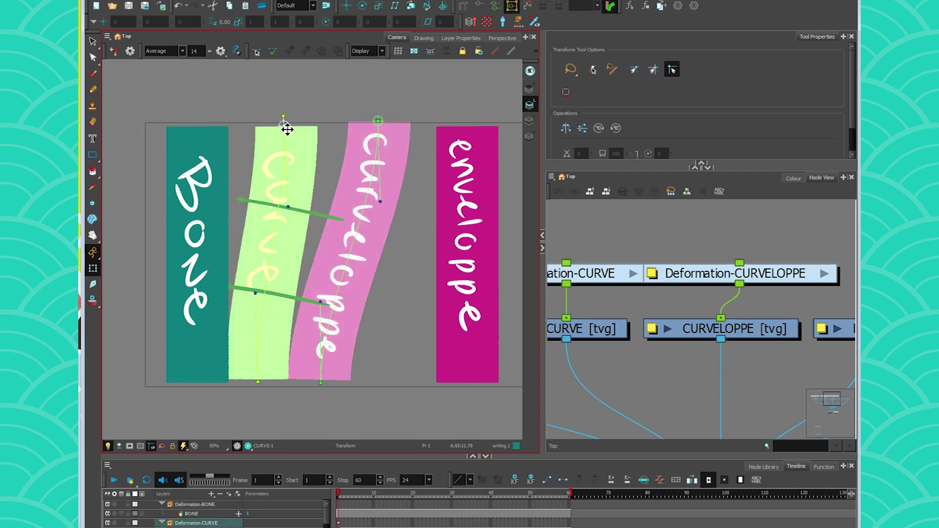
# Step: Shift the Curve deformer's base point slightly, and reset the Curve and Curveloppe deformers to their undeformed resting pose
pyautogui.moveTo(286, 122)
pyautogui.mouseDown()
pyautogui.moveTo(147, 127)
pyautogui.moveTo(288, 124)
pyautogui.mouseUp()
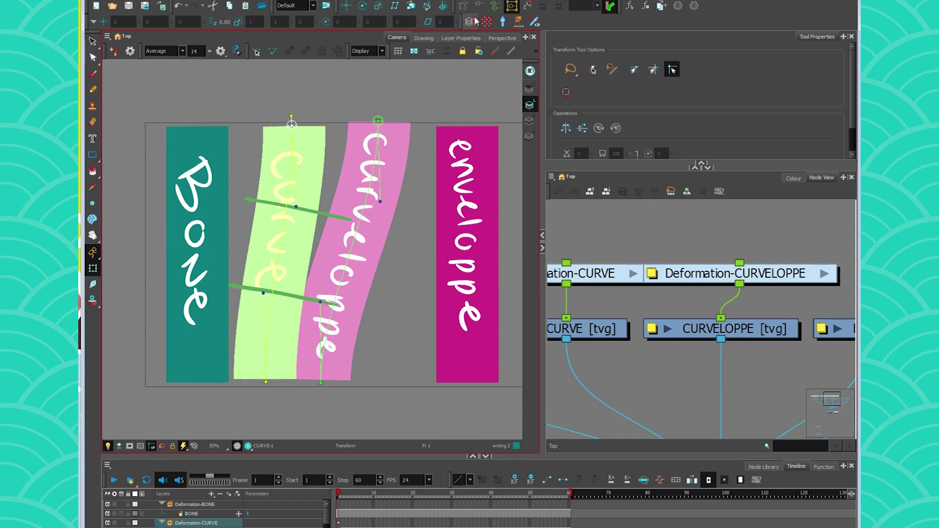
pyautogui.click(527, 6)
pyautogui.click(258, 383)
pyautogui.click(529, 6)
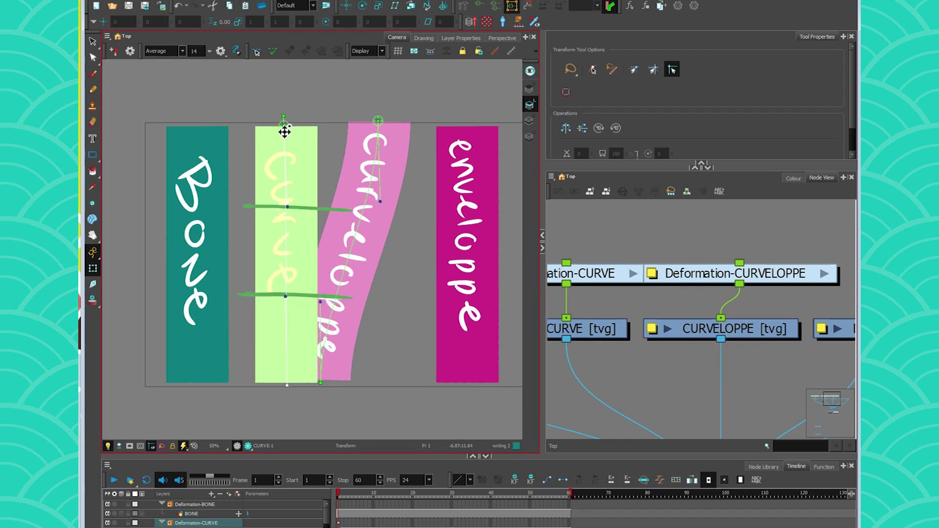
pyautogui.click(327, 387)
pyautogui.click(526, 6)
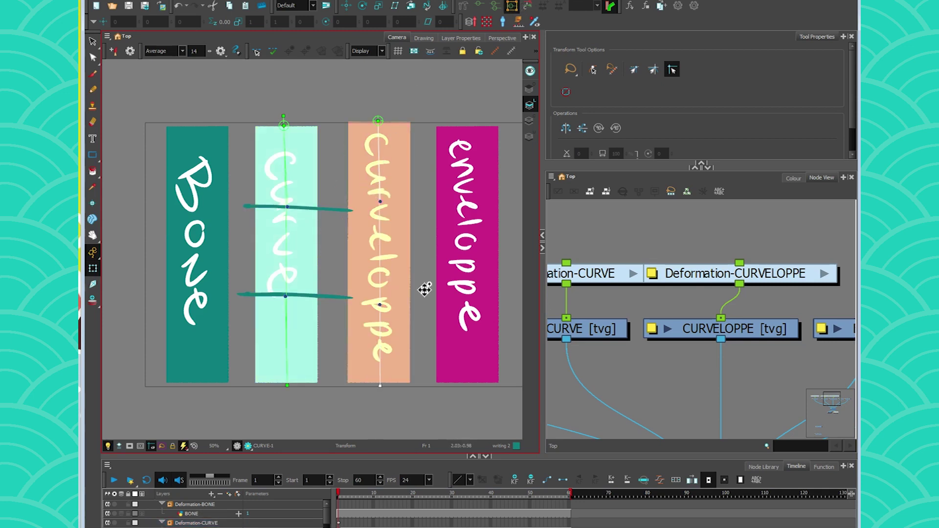
# Step: Move the Curveloppe strip above the other strips and bend it into a downward-curving arc using its base point, end point and handles
pyautogui.moveTo(362, 144); pyautogui.dragTo(357, 122)
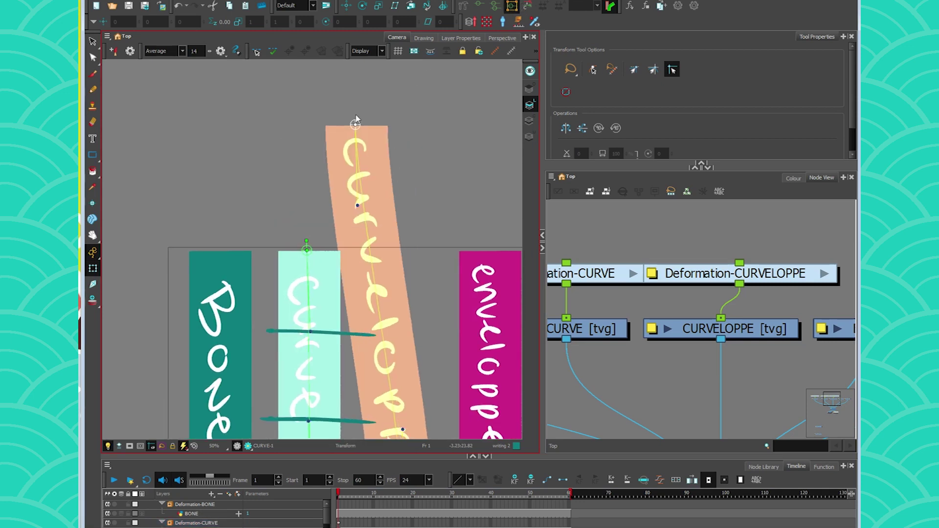
pyautogui.moveTo(419, 404); pyautogui.dragTo(403, 331)
pyautogui.moveTo(389, 438); pyautogui.dragTo(429, 103)
pyautogui.moveTo(385, 141); pyautogui.dragTo(305, 184)
pyautogui.moveTo(658, 229); pyautogui.dragTo(598, 221)
pyautogui.moveTo(409, 225); pyautogui.dragTo(388, 193)
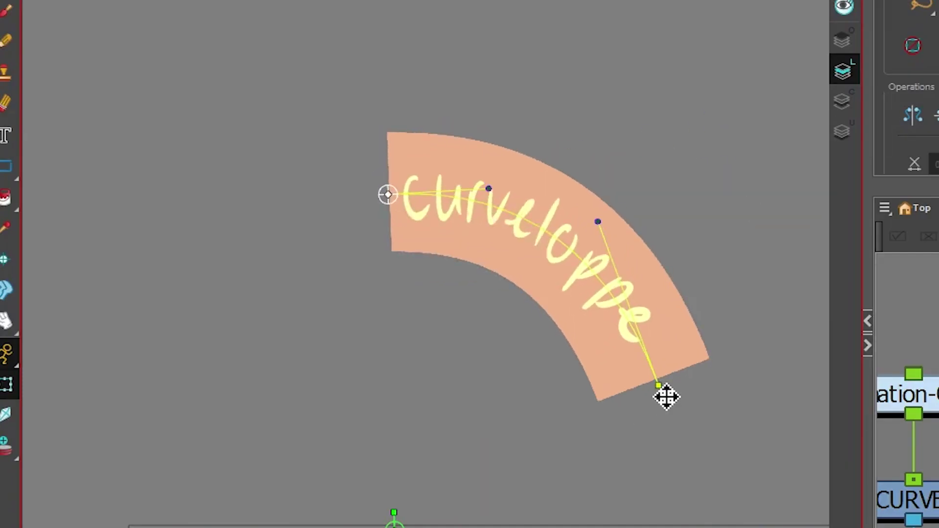
# Step: Raise the Curveloppe end point, lower its base point and adjust both handles to bend the strip into a rising S-curve
pyautogui.moveTo(658, 386); pyautogui.dragTo(685, 149)
pyautogui.moveTo(388, 193); pyautogui.dragTo(420, 310)
pyautogui.moveTo(629, 2); pyautogui.dragTo(634, 153)
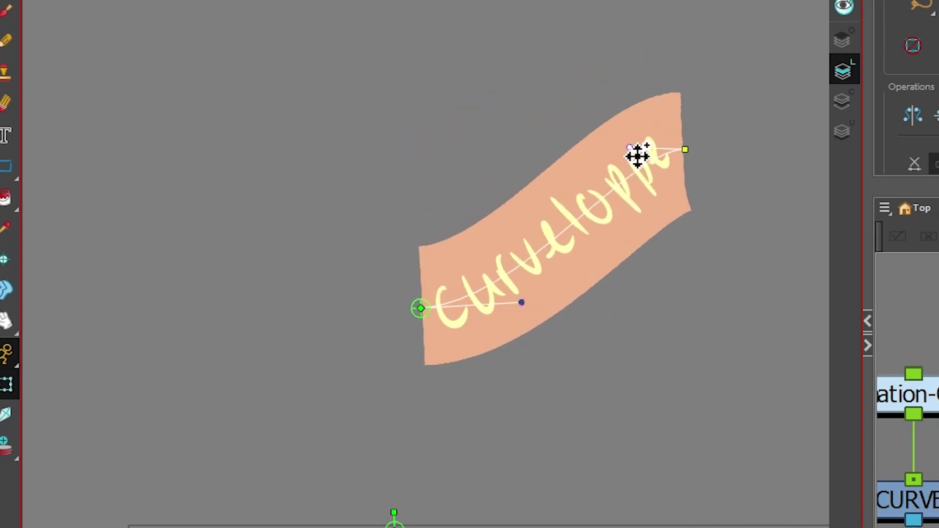
pyautogui.moveTo(522, 302); pyautogui.dragTo(559, 348)
# Step: Pull the Curveloppe base point upward and reposition its points and handles to fold the strip tightly over itself
pyautogui.moveTo(422, 308); pyautogui.dragTo(467, 1)
pyautogui.moveTo(634, 154); pyautogui.dragTo(695, 104)
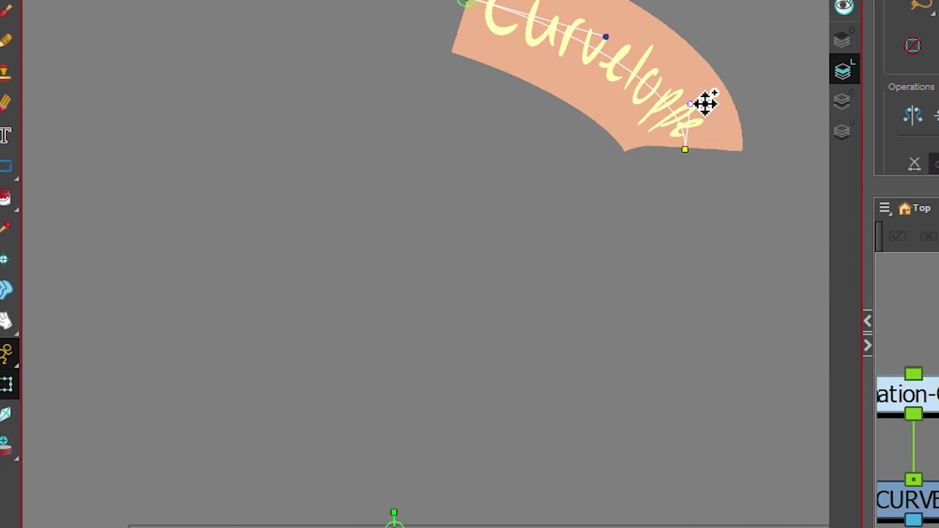
pyautogui.moveTo(630, 133); pyautogui.dragTo(694, 194)
pyautogui.moveTo(478, 11); pyautogui.dragTo(504, 77)
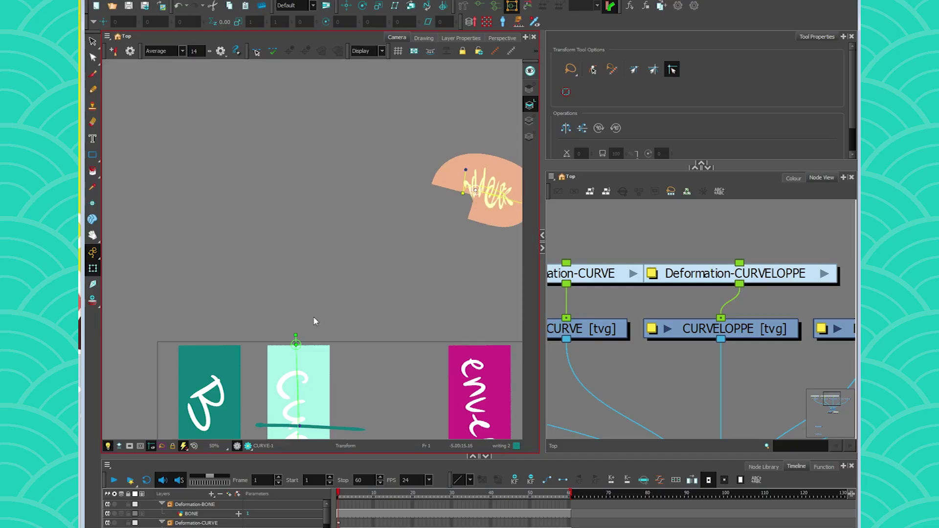
# Step: Move the Curve strip above the other strips, bend it into an arch with its points and handles, and shift it by its base point
pyautogui.moveTo(295, 347); pyautogui.dragTo(266, 104)
pyautogui.moveTo(297, 103); pyautogui.dragTo(190, 153)
pyautogui.moveTo(451, 154); pyautogui.dragTo(384, 223)
pyautogui.moveTo(299, 219); pyautogui.dragTo(373, 148)
pyautogui.moveTo(272, 150); pyautogui.dragTo(266, 89)
pyautogui.moveTo(386, 216); pyautogui.dragTo(380, 228)
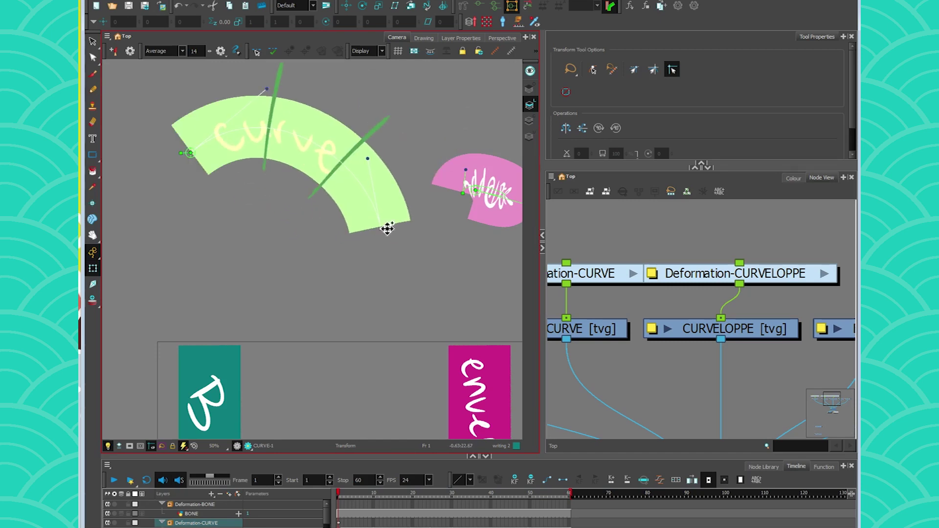
pyautogui.moveTo(193, 156); pyautogui.dragTo(181, 132)
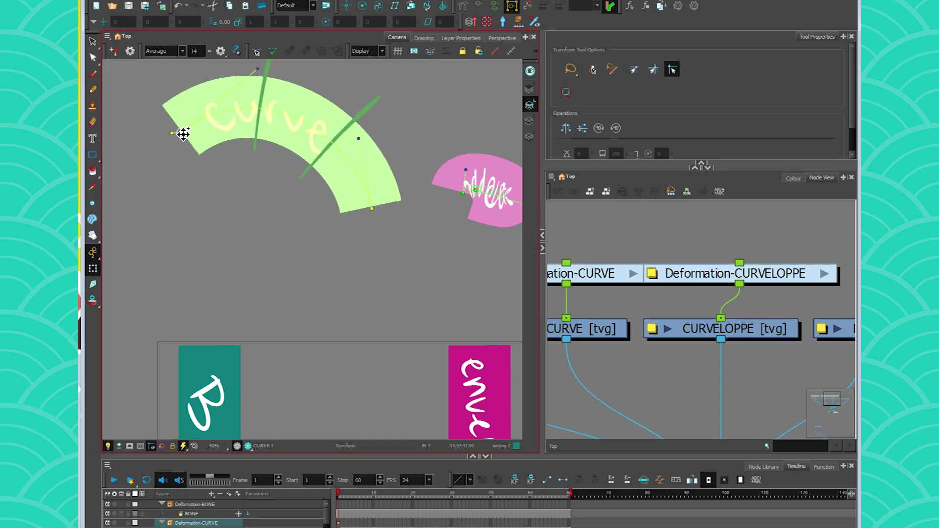